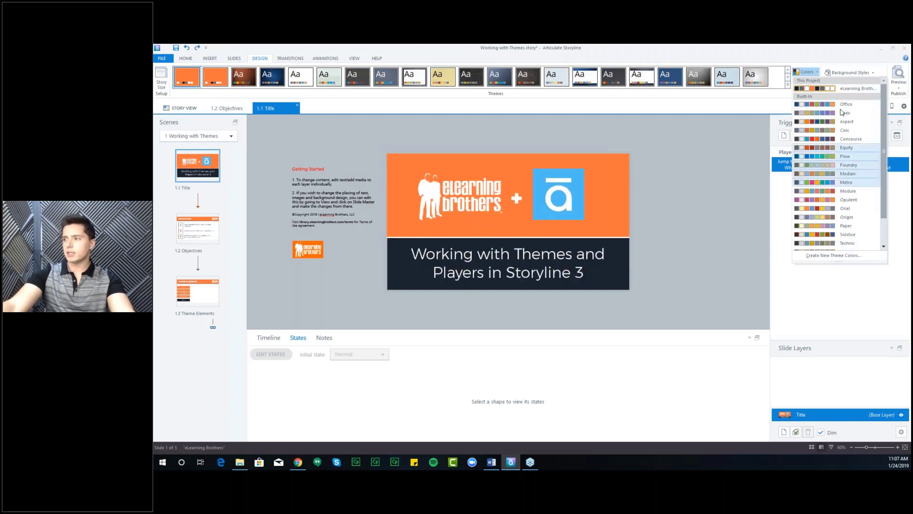
- Create and save a new theme color set with the Text/Background - Dark 1 color set to green
{"action": "right_click", "coordinate": [846, 91]}
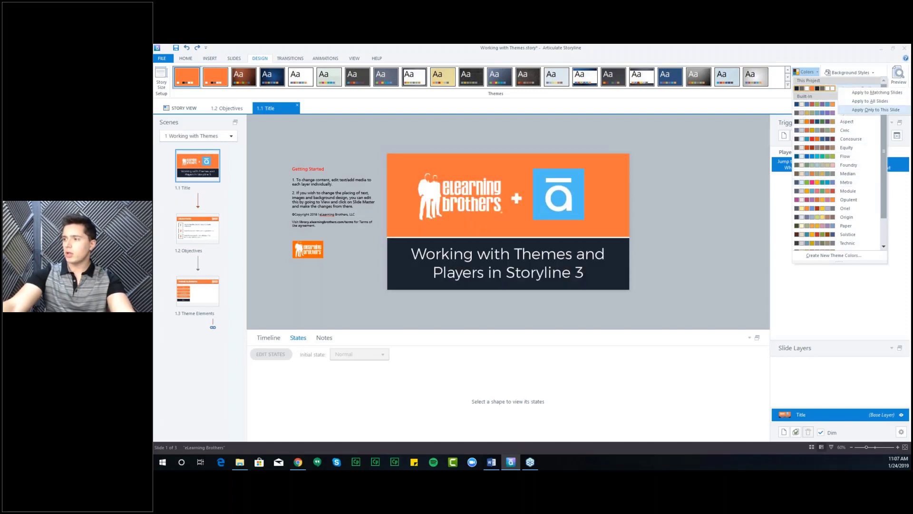
{"action": "left_click", "coordinate": [836, 255]}
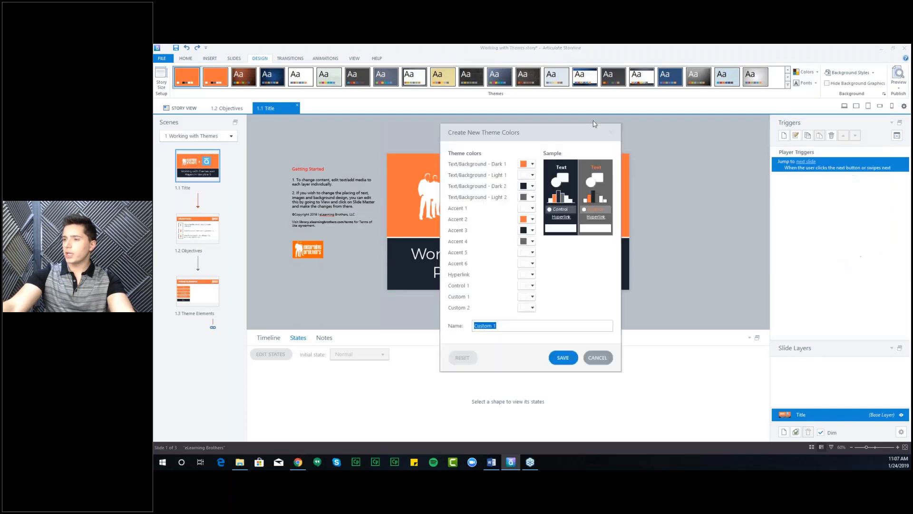
{"action": "left_click_drag", "start_coordinate": [525, 135], "coordinate": [657, 106]}
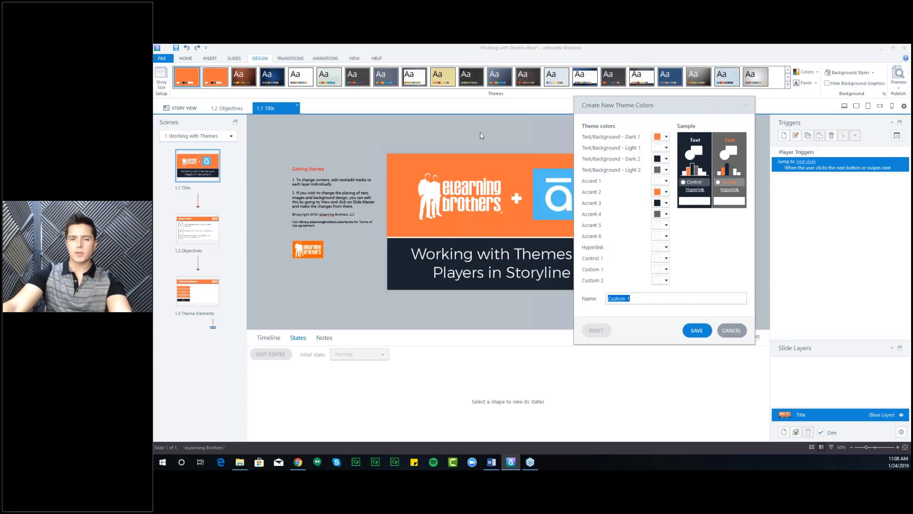
{"action": "key", "text": "alt+Tab"}
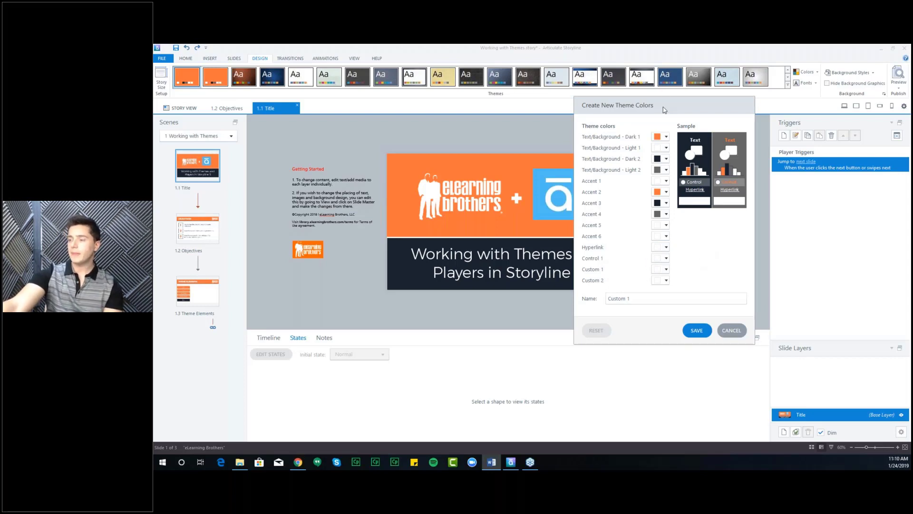
{"action": "left_click_drag", "start_coordinate": [665, 106], "coordinate": [674, 126]}
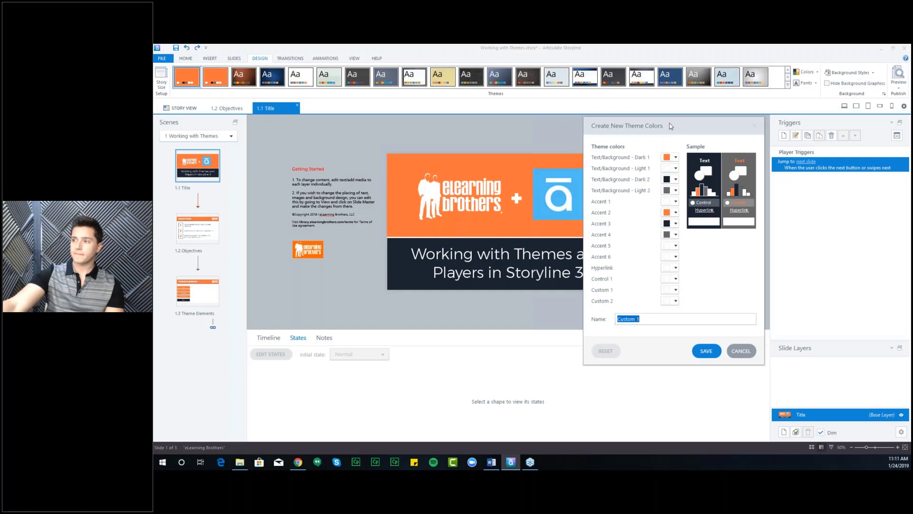
{"action": "left_click", "coordinate": [671, 168]}
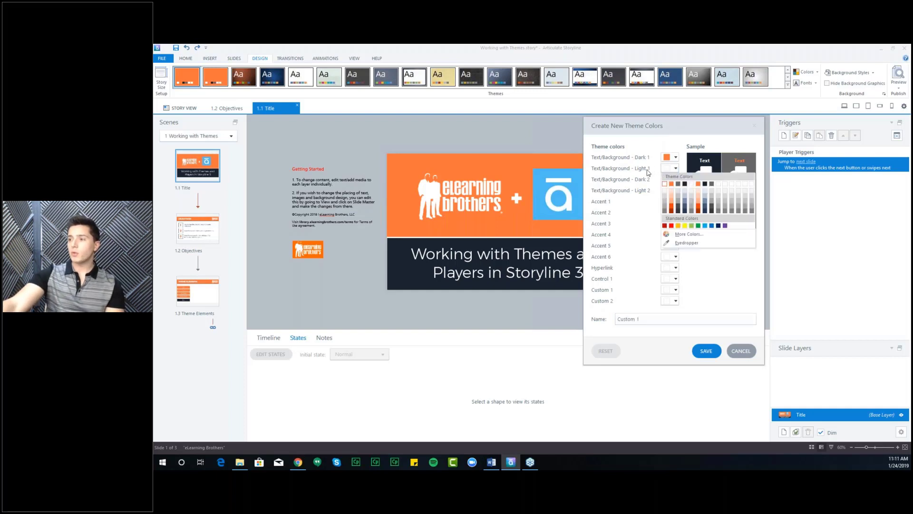
{"action": "left_click", "coordinate": [648, 170]}
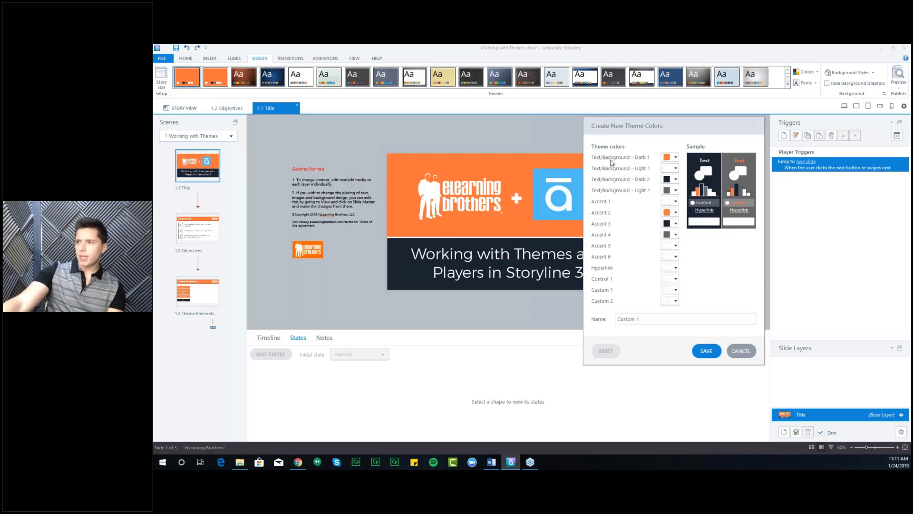
{"action": "left_click", "coordinate": [665, 157]}
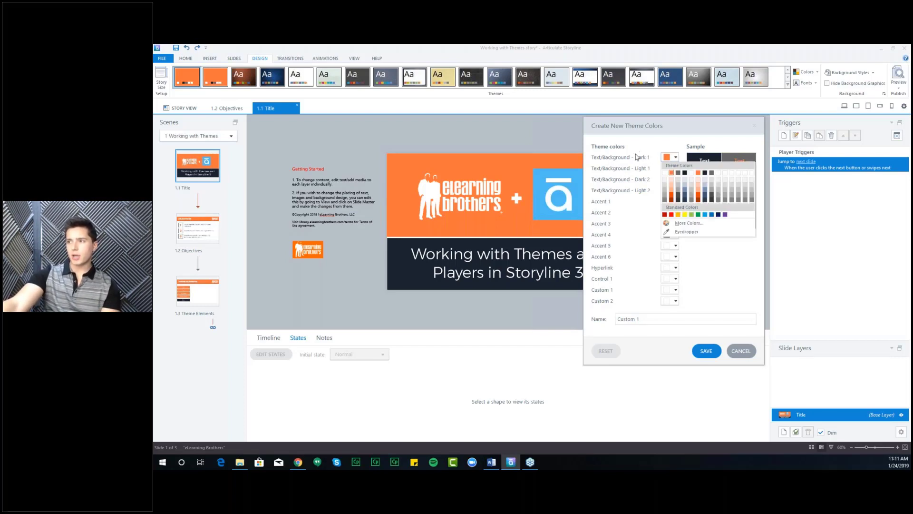
{"action": "left_click", "coordinate": [699, 215]}
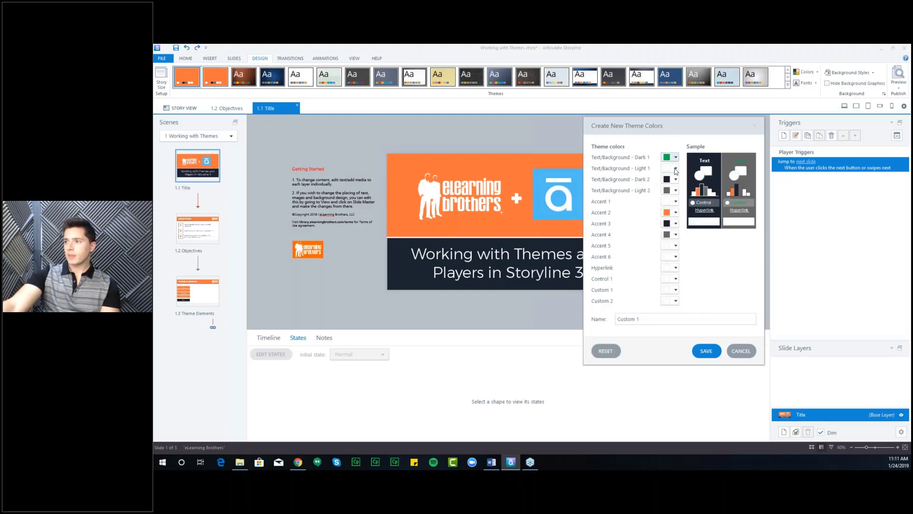
{"action": "left_click", "coordinate": [705, 352]}
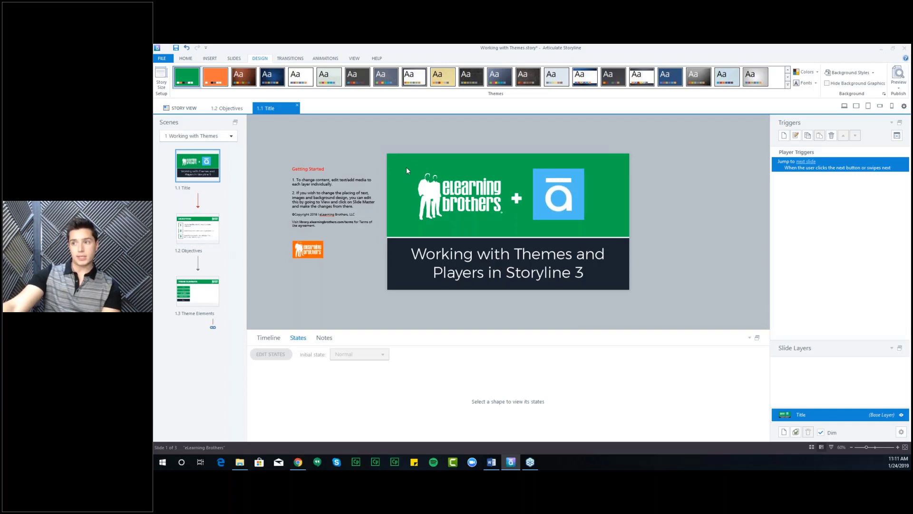
- Open the Objectives slide and review the background styles available for it
{"action": "left_click", "coordinate": [206, 233]}
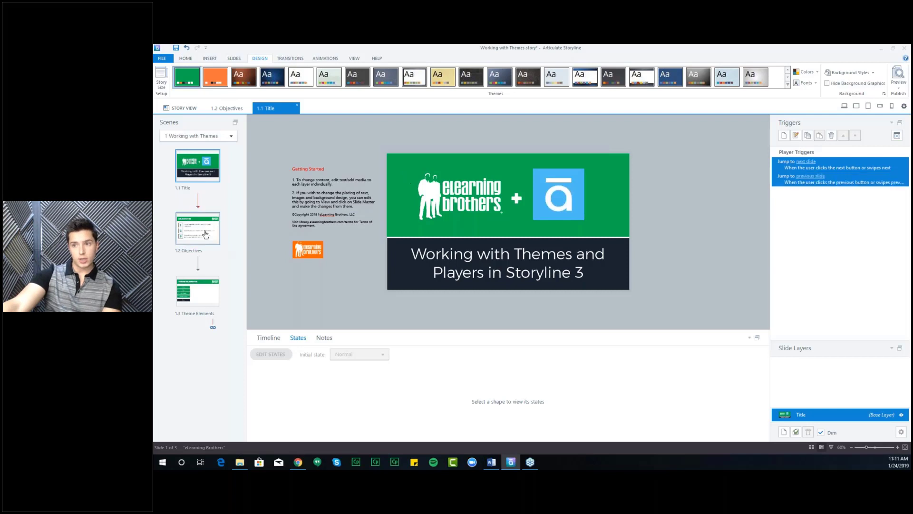
{"action": "left_click", "coordinate": [413, 200]}
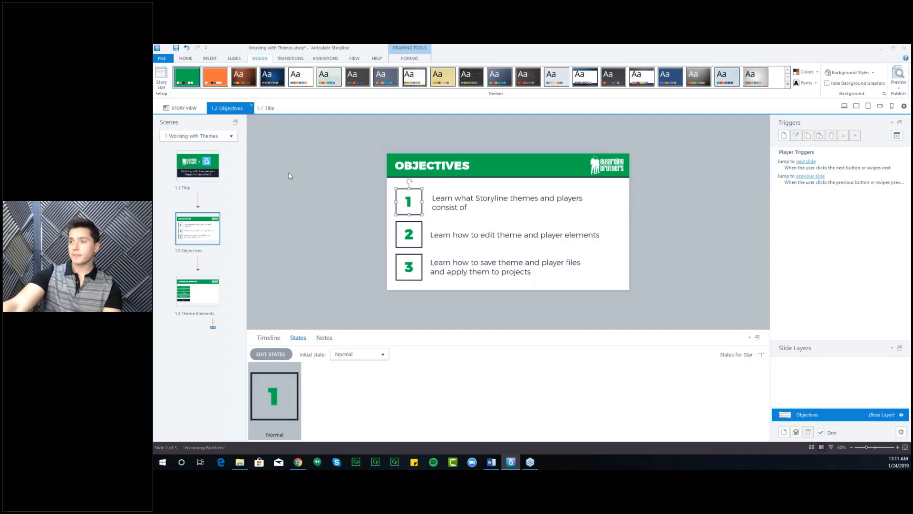
{"action": "left_click", "coordinate": [867, 76]}
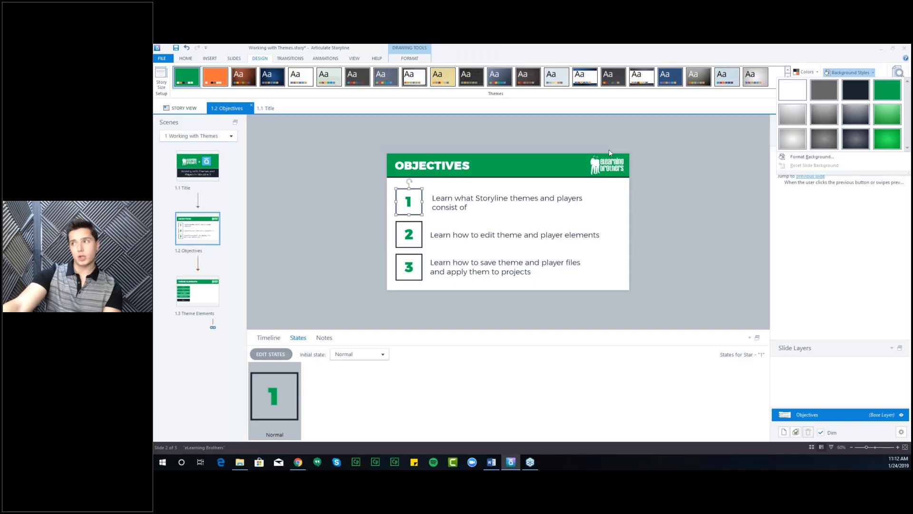
{"action": "left_click", "coordinate": [630, 198]}
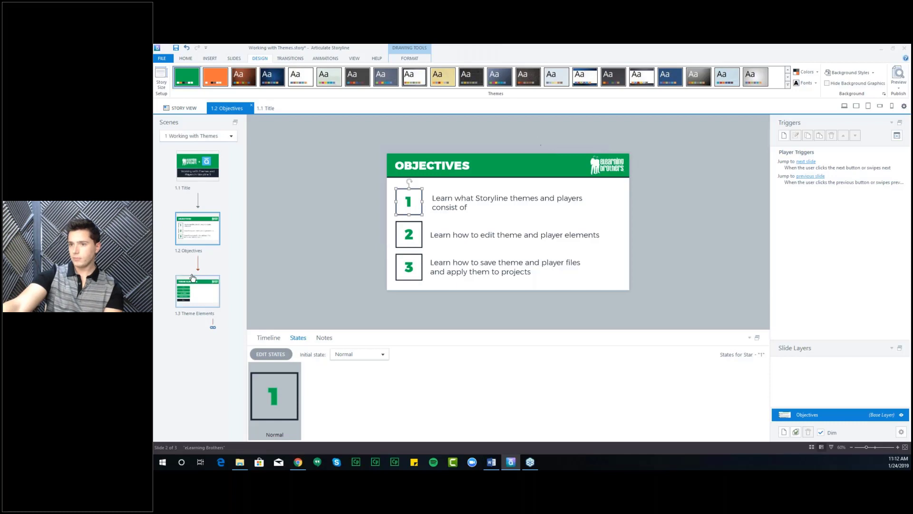
- Review the apply, edit and delete options offered for the Custom 1 theme colors
{"action": "left_click", "coordinate": [806, 72]}
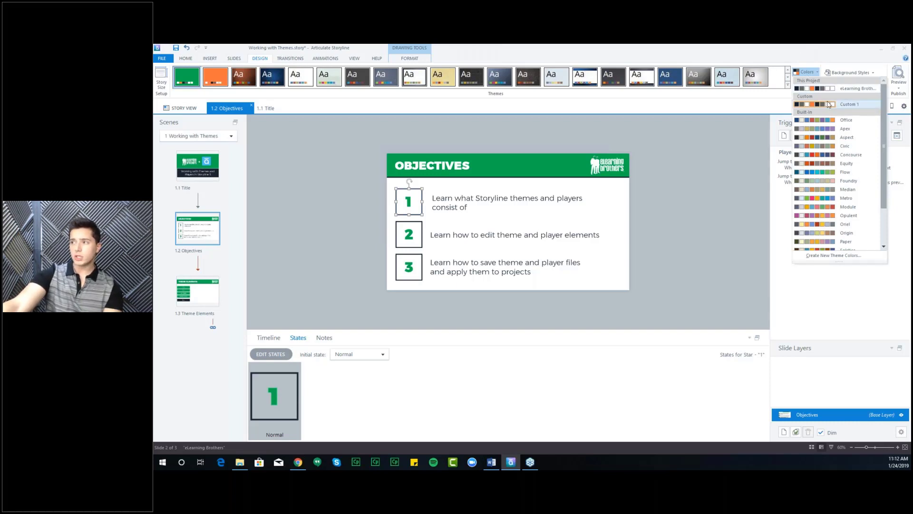
{"action": "right_click", "coordinate": [845, 105]}
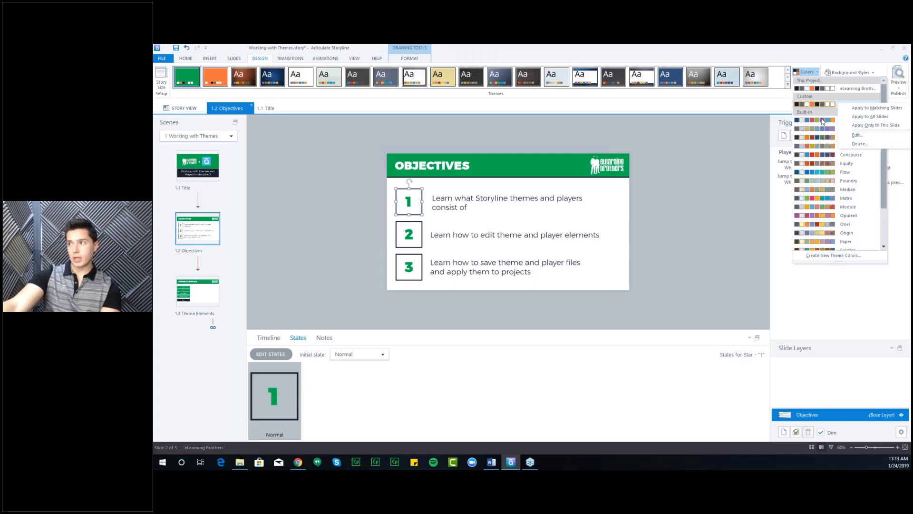
{"action": "left_click", "coordinate": [784, 98]}
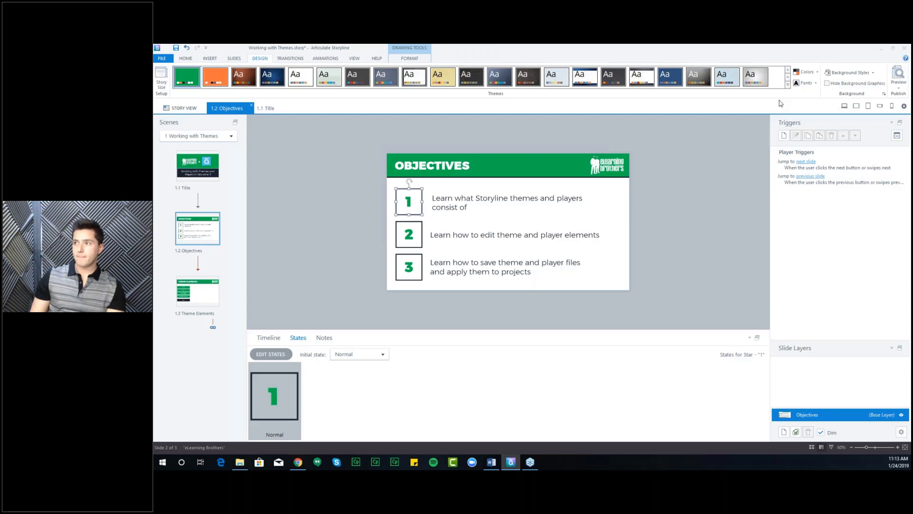
- Open the Custom 1 theme color set for editing
{"action": "left_click", "coordinate": [806, 73]}
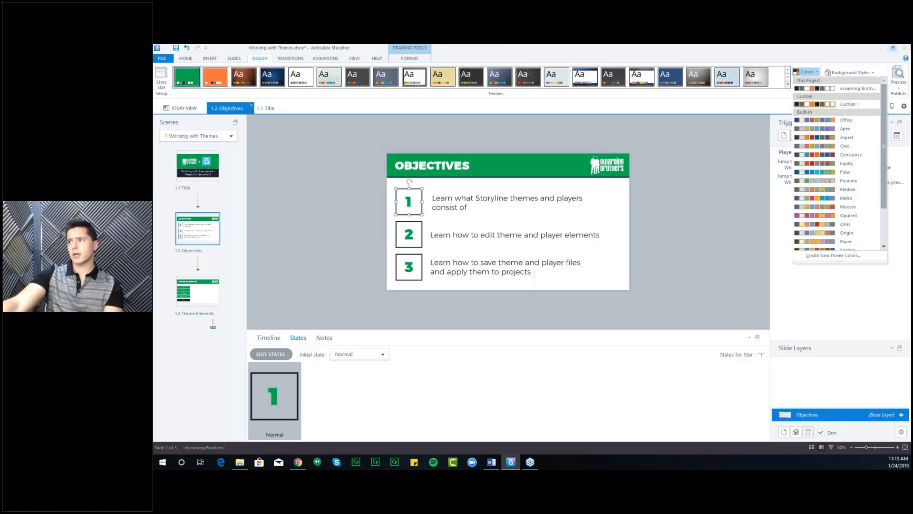
{"action": "right_click", "coordinate": [840, 105]}
{"action": "left_click", "coordinate": [858, 141]}
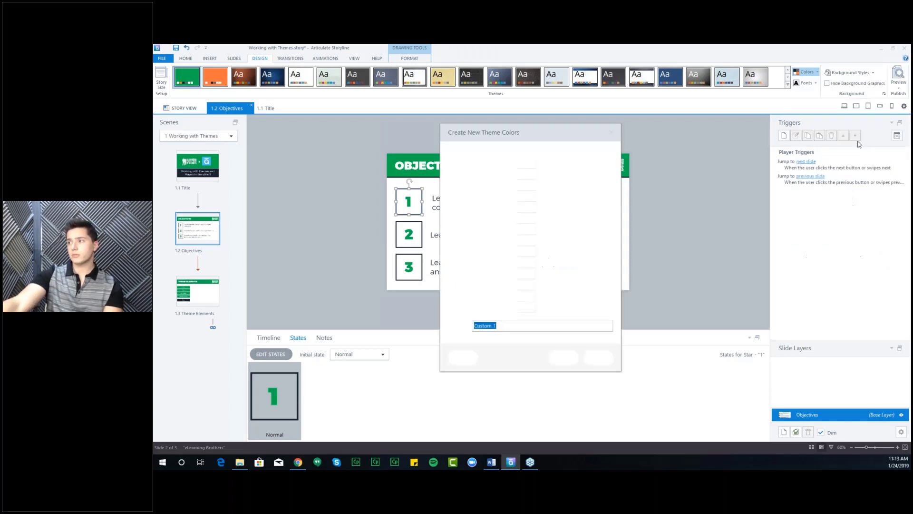
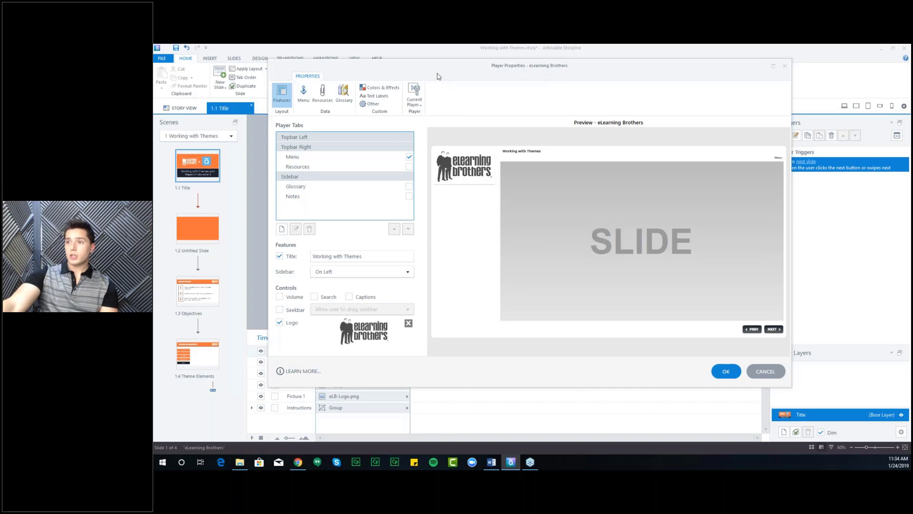
- Enable the Resources tab in the Topbar Right group of the player properties
{"action": "left_click_drag", "start_coordinate": [413, 72], "coordinate": [306, 81]}
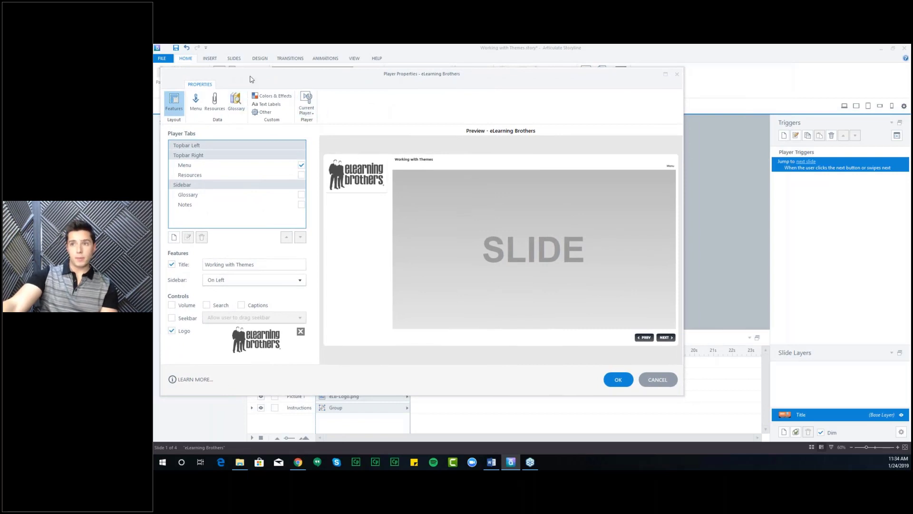
{"action": "left_click_drag", "start_coordinate": [256, 78], "coordinate": [276, 76]}
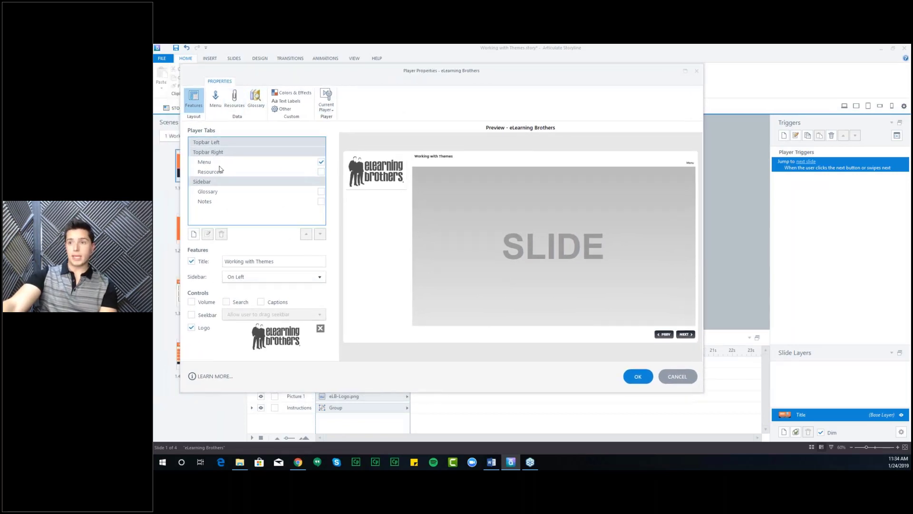
{"action": "left_click", "coordinate": [321, 172]}
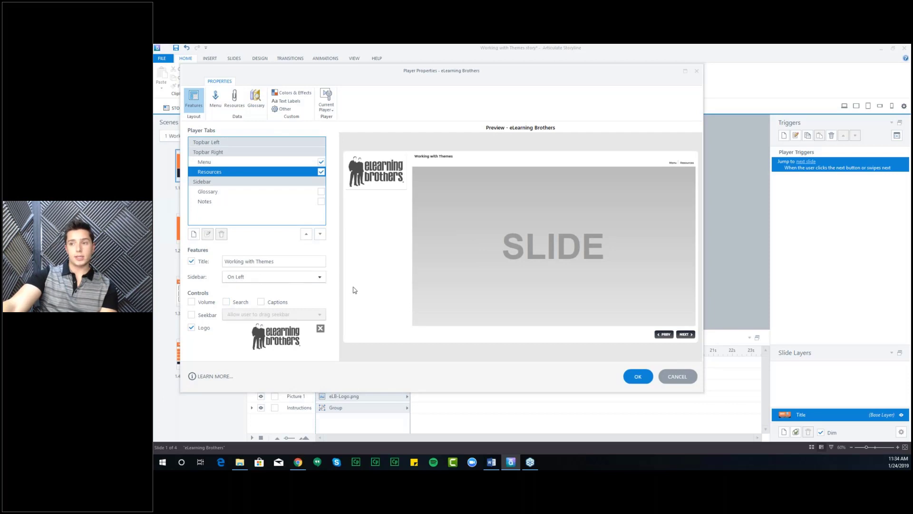
- Try the player sidebar set to On Right in the preview, and return it to On Left
{"action": "left_click", "coordinate": [320, 277]}
{"action": "left_click", "coordinate": [305, 297]}
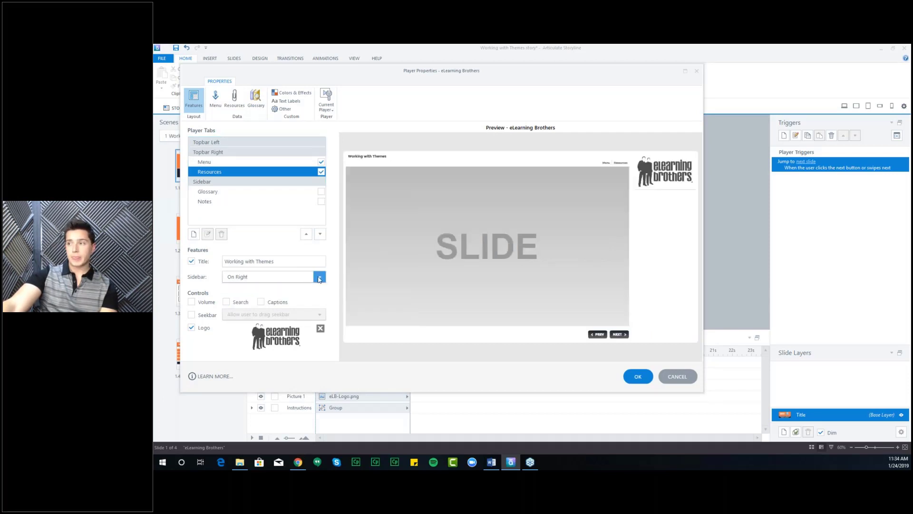
{"action": "left_click", "coordinate": [302, 277]}
{"action": "left_click", "coordinate": [238, 287]}
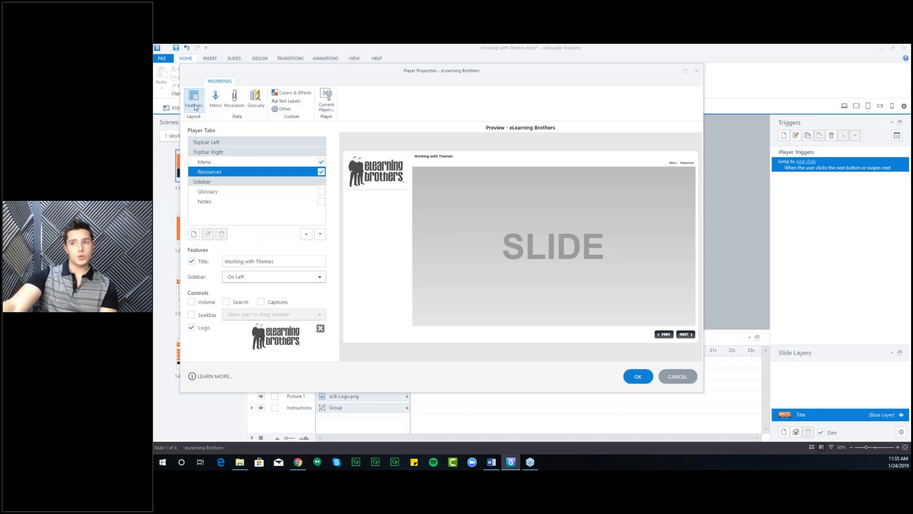
- Review the Menu, Resources and Glossary data settings of the player
{"action": "left_click", "coordinate": [214, 106]}
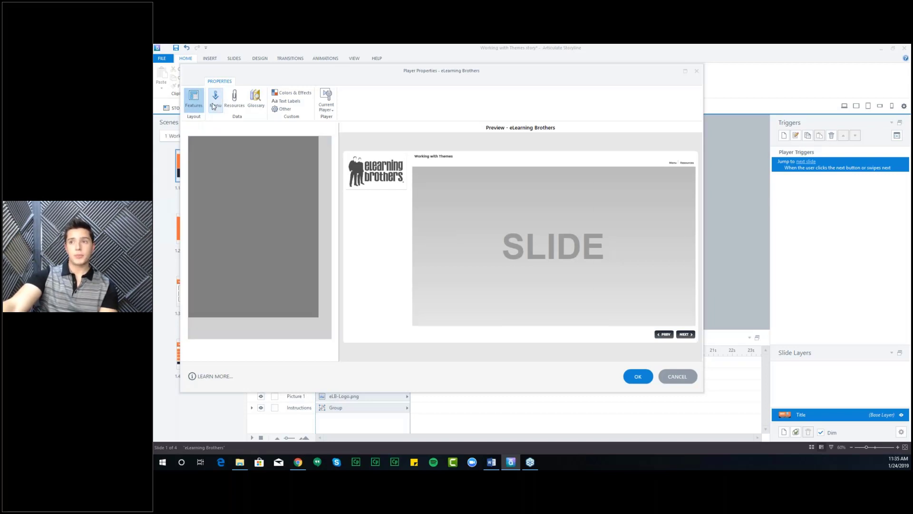
{"action": "left_click", "coordinate": [242, 105]}
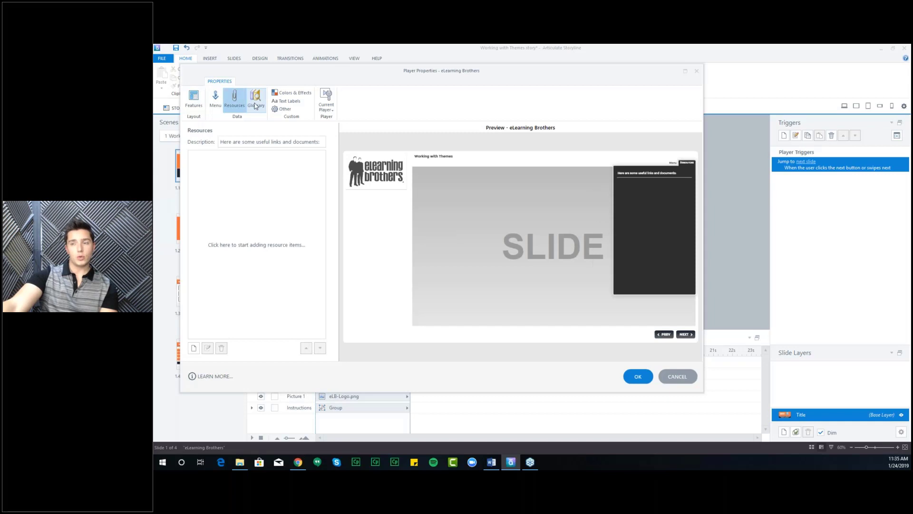
{"action": "left_click", "coordinate": [255, 106]}
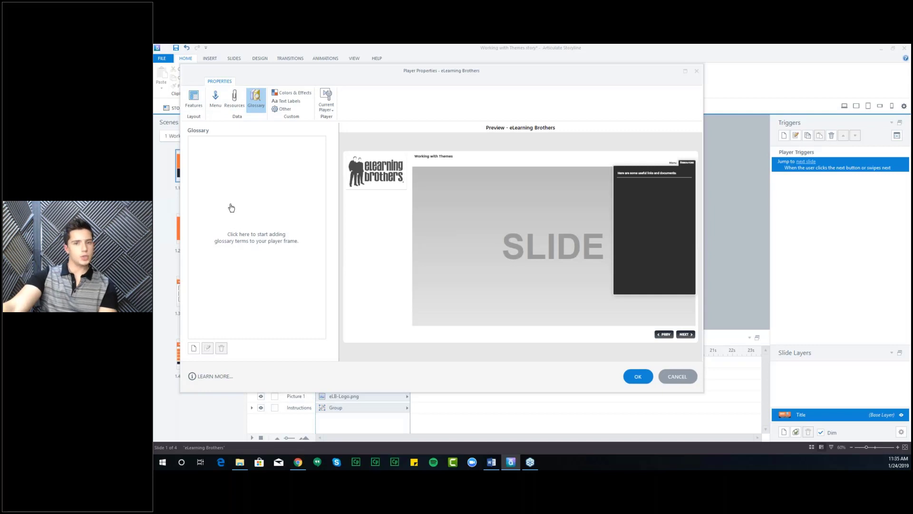
{"action": "left_click", "coordinate": [234, 104]}
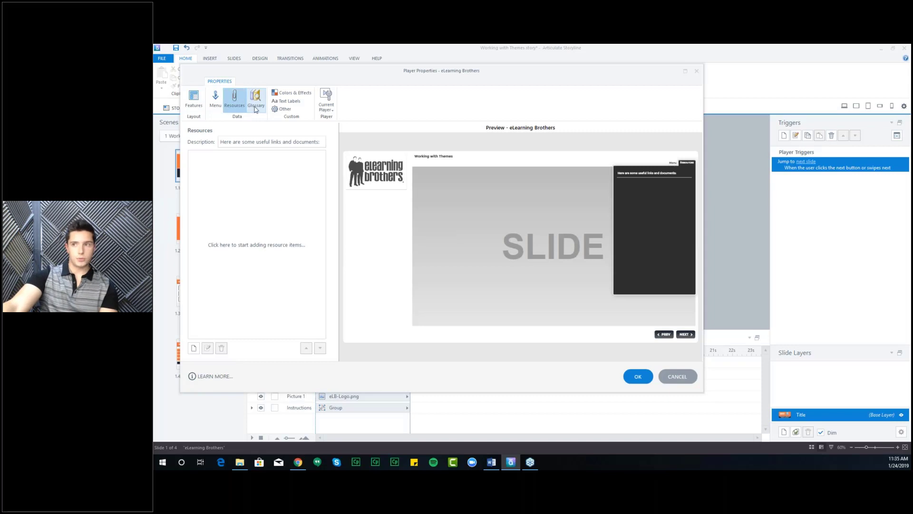
- Show the advanced color editing options for the player's eLearning Brothers color scheme
{"action": "left_click", "coordinate": [287, 92]}
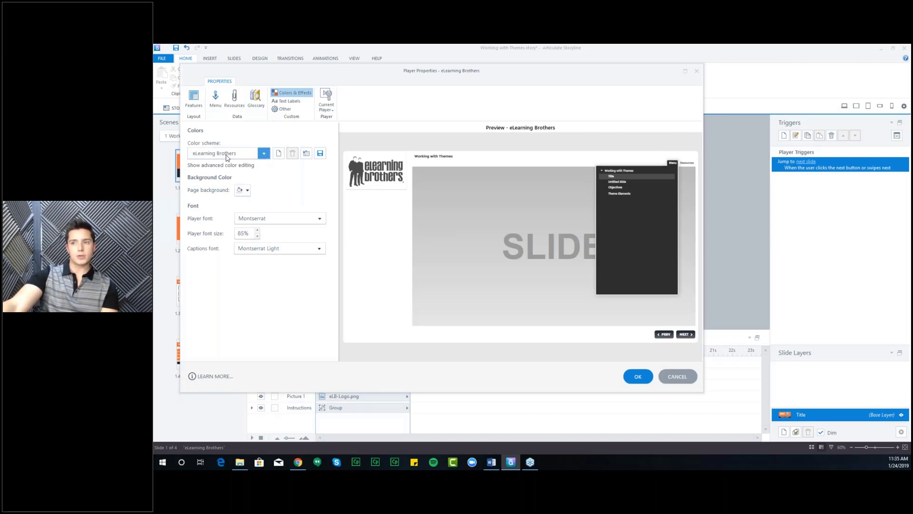
{"action": "left_click", "coordinate": [264, 157]}
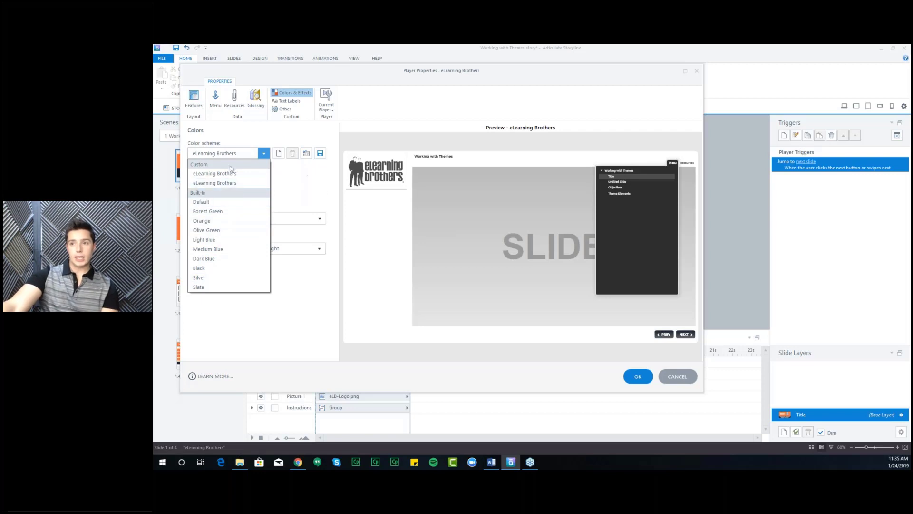
{"action": "left_click", "coordinate": [289, 174]}
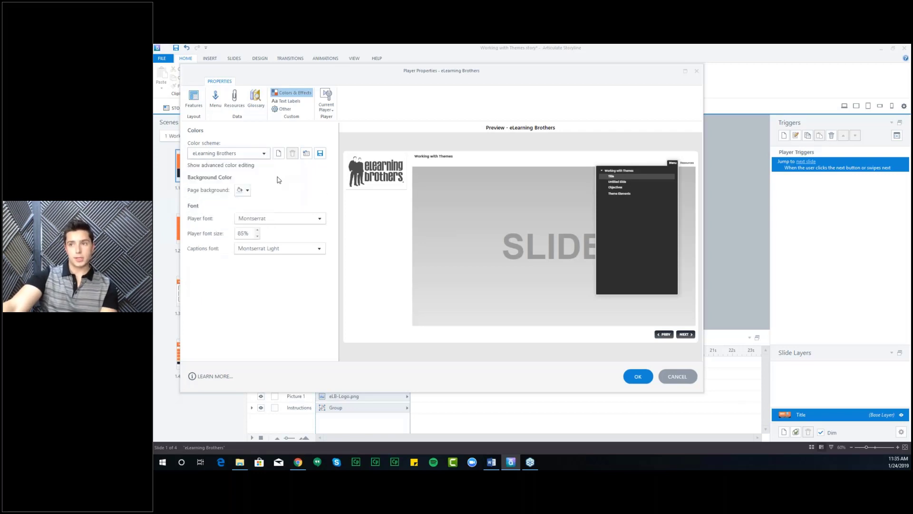
{"action": "left_click", "coordinate": [235, 165]}
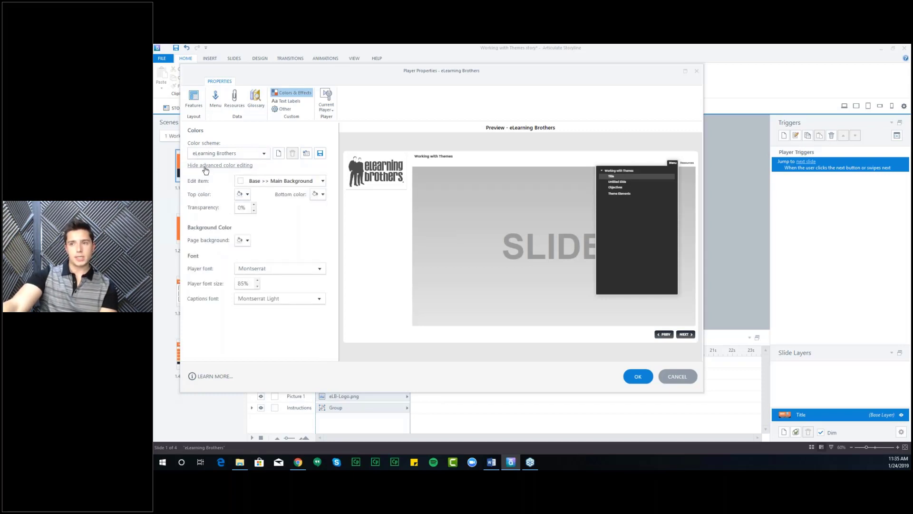
- Set both the top and bottom colors of the player's Button >> Normal Background item to the orange theme color
{"action": "left_click", "coordinate": [276, 182]}
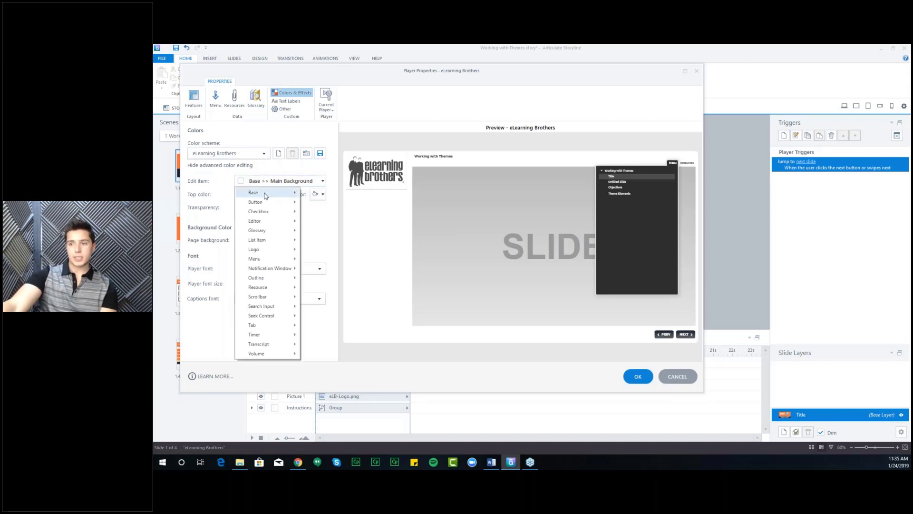
{"action": "mouse_move", "coordinate": [267, 242]}
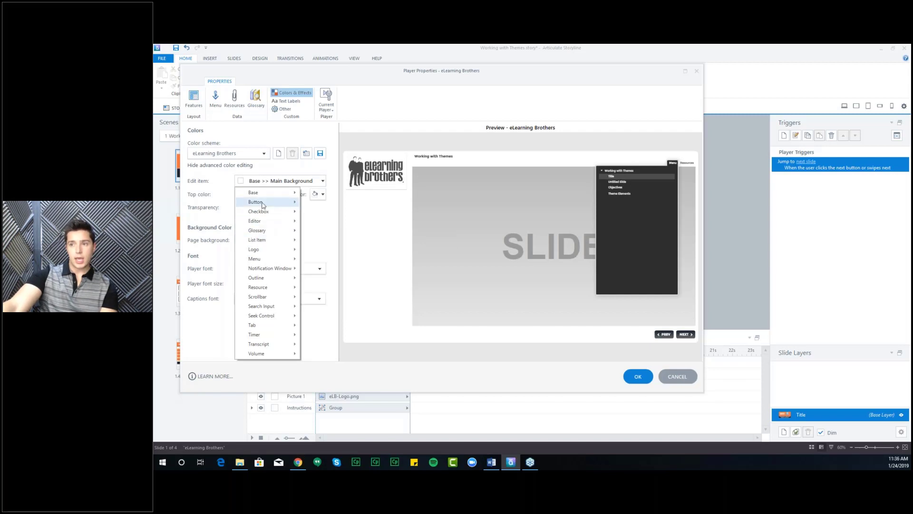
{"action": "mouse_move", "coordinate": [263, 204]}
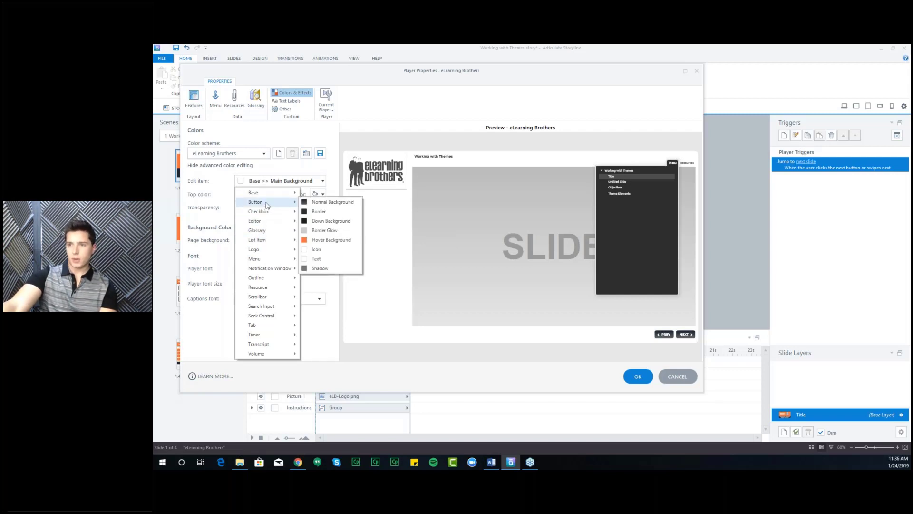
{"action": "left_click", "coordinate": [314, 202]}
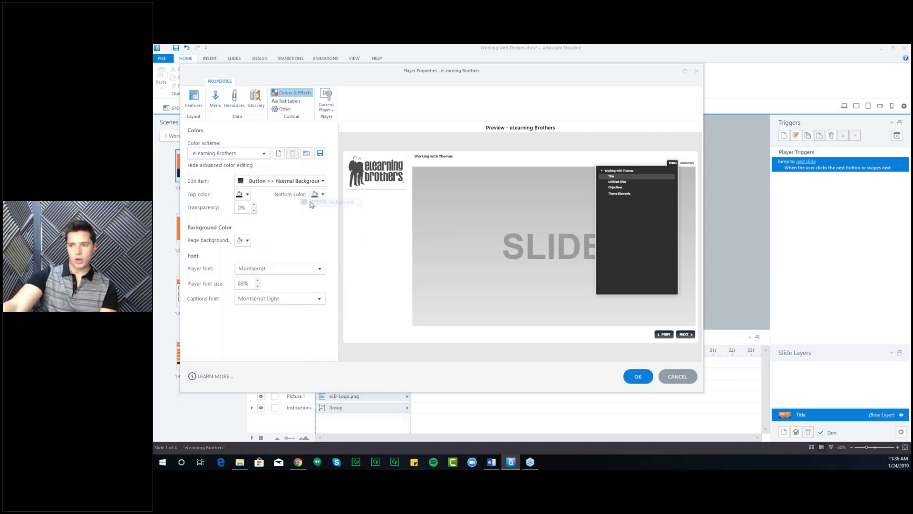
{"action": "left_click", "coordinate": [241, 195]}
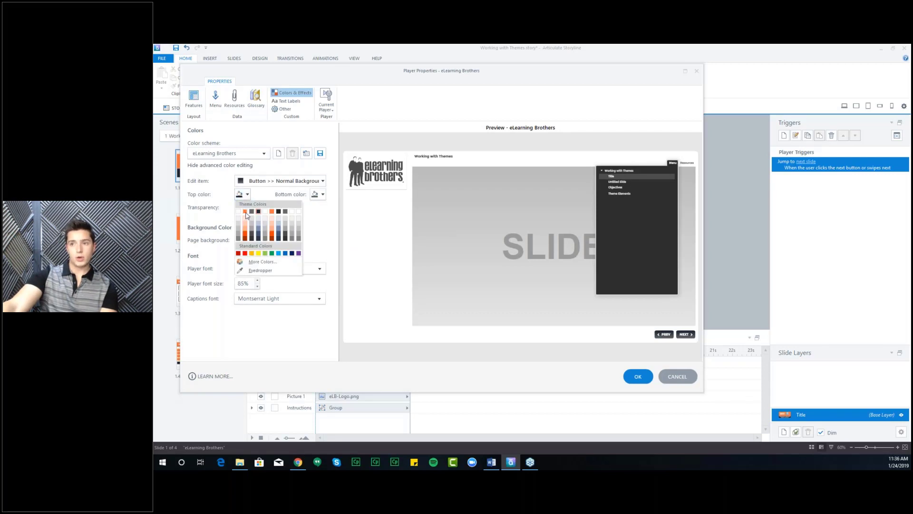
{"action": "left_click", "coordinate": [245, 212]}
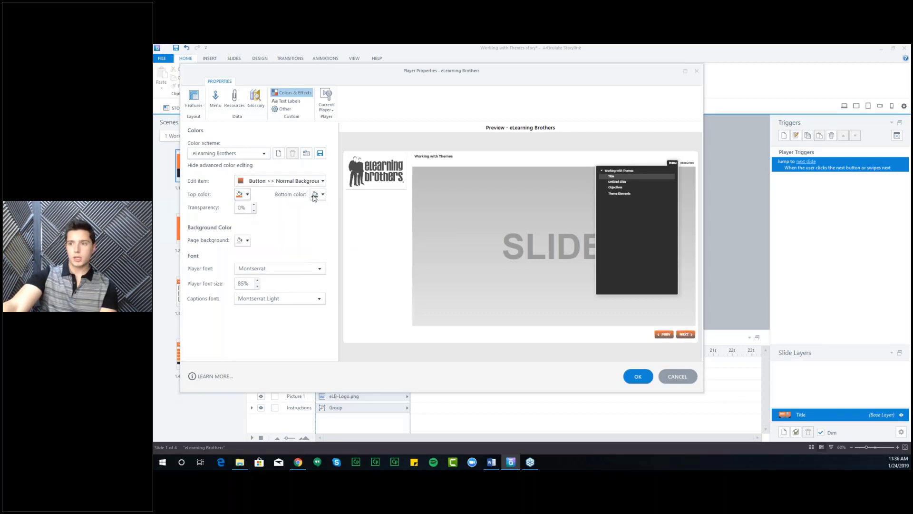
{"action": "left_click", "coordinate": [318, 194]}
{"action": "left_click", "coordinate": [321, 211]}
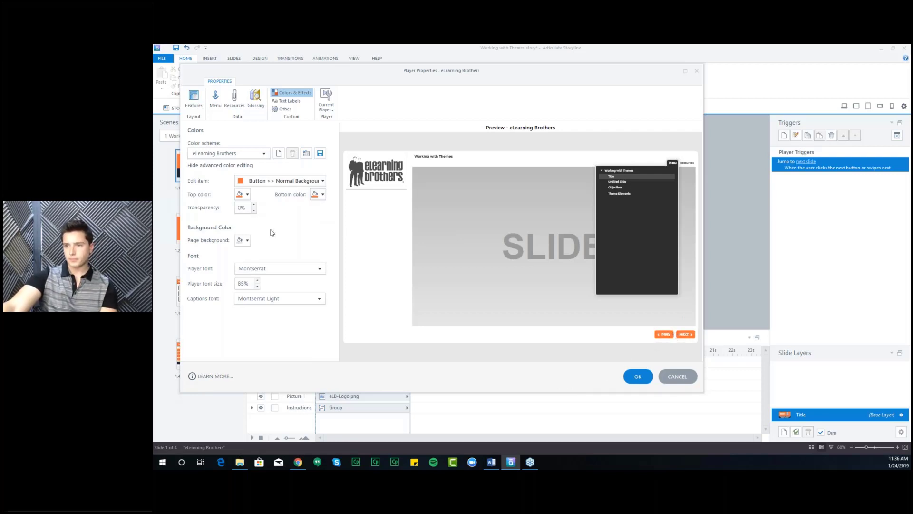
- Look through the player items available for color editing and the fonts available for the player, keeping the current choices
{"action": "left_click", "coordinate": [276, 181]}
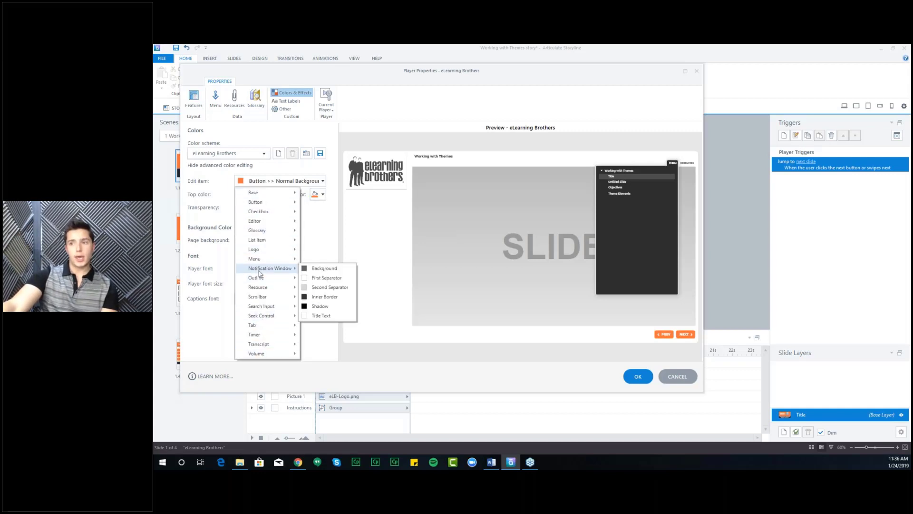
{"action": "mouse_move", "coordinate": [250, 266]}
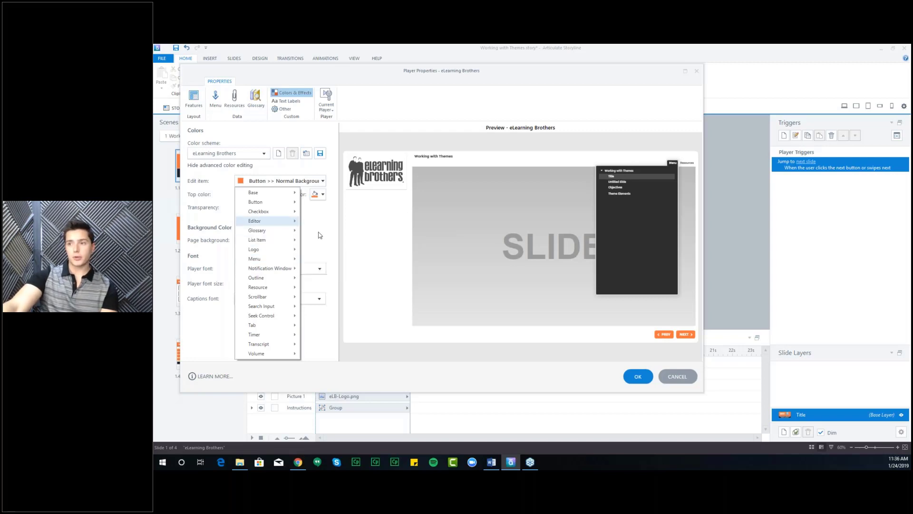
{"action": "key", "text": "Escape"}
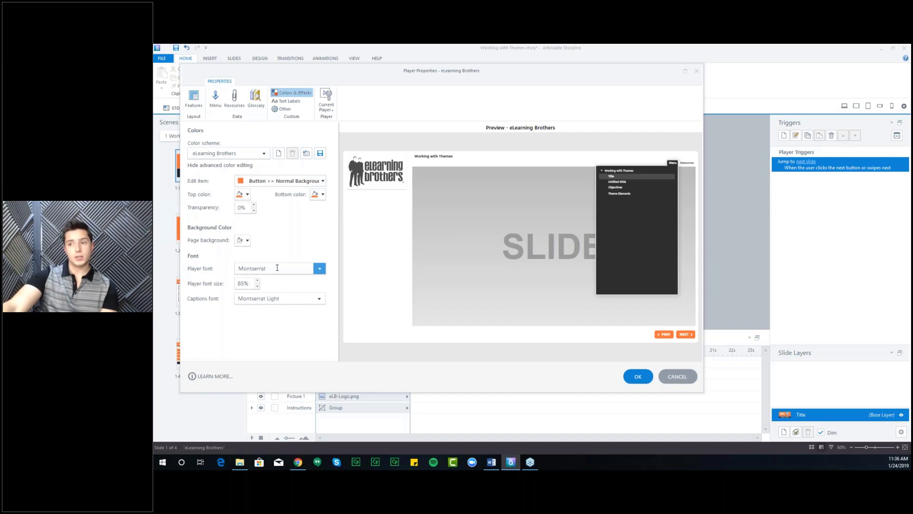
{"action": "left_click", "coordinate": [309, 268]}
{"action": "scroll", "coordinate": [328, 274], "scroll_direction": "up", "scroll_amount": 10}
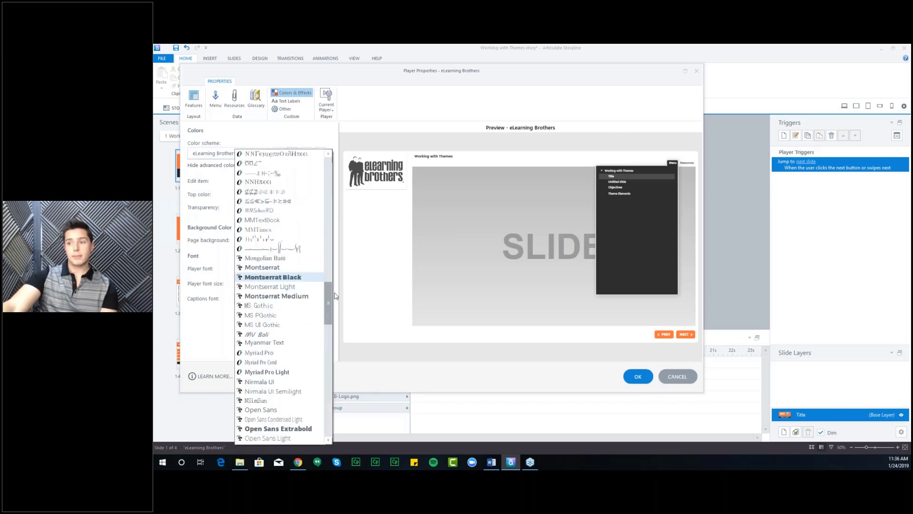
{"action": "left_click_drag", "start_coordinate": [331, 275], "coordinate": [336, 150]}
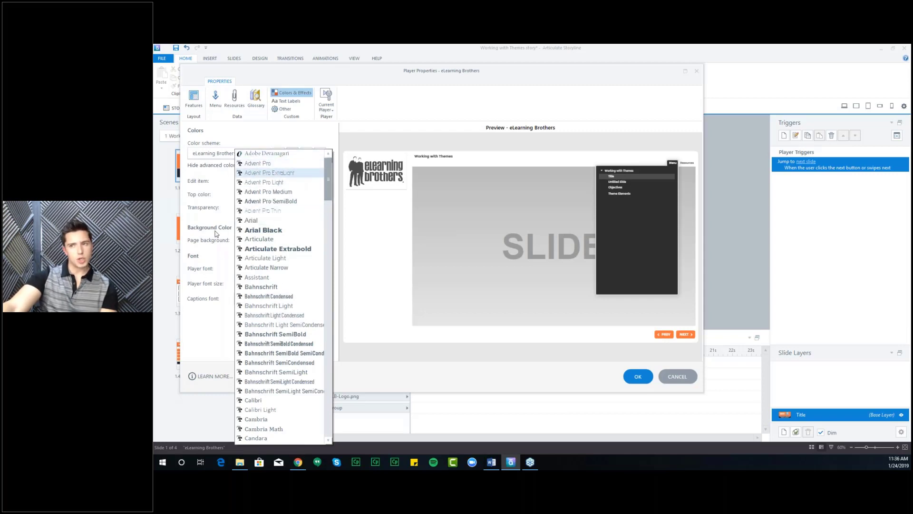
{"action": "scroll", "coordinate": [248, 296], "scroll_direction": "down", "scroll_amount": 10}
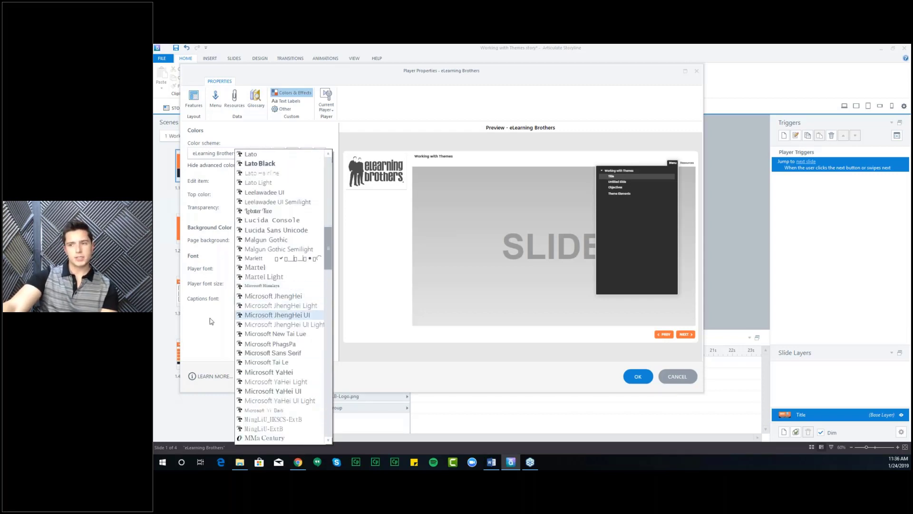
{"action": "left_click", "coordinate": [211, 331]}
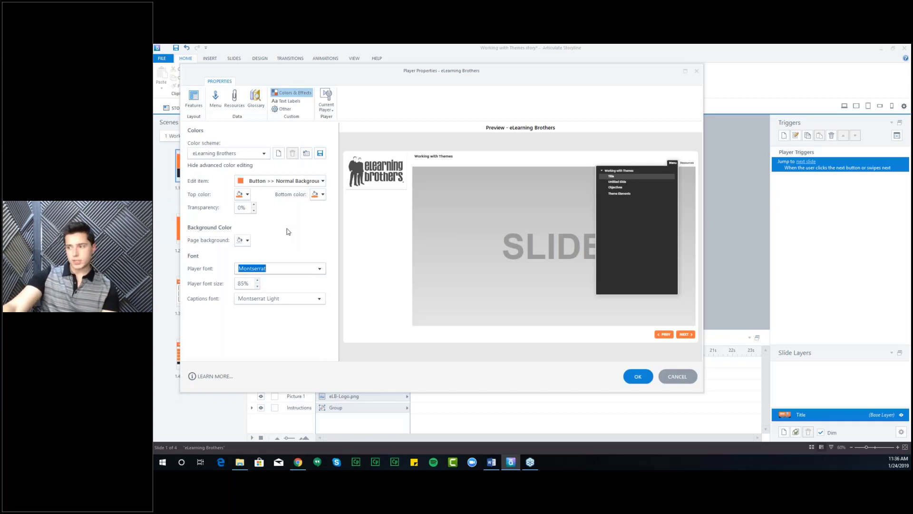
- Save the current player, and save a duplicate of it under the name Copy of eLearning Brothers
{"action": "left_click", "coordinate": [325, 109]}
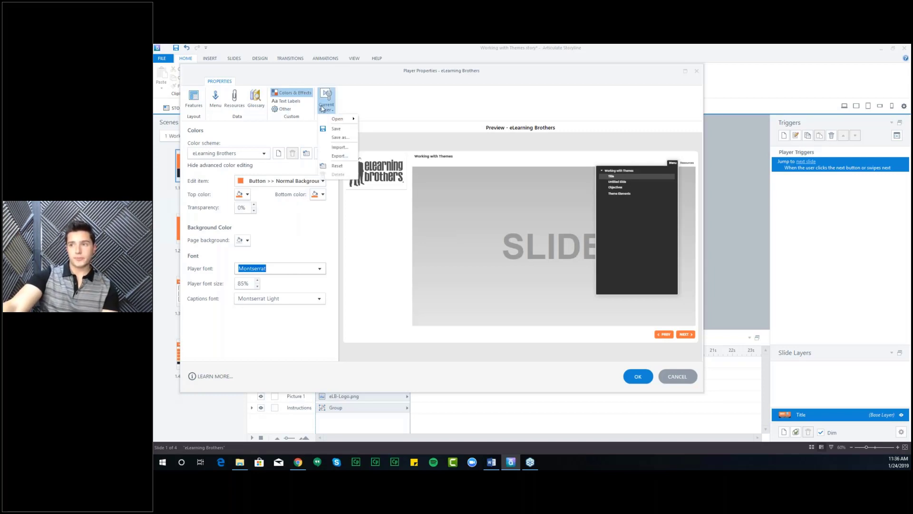
{"action": "left_click", "coordinate": [335, 128]}
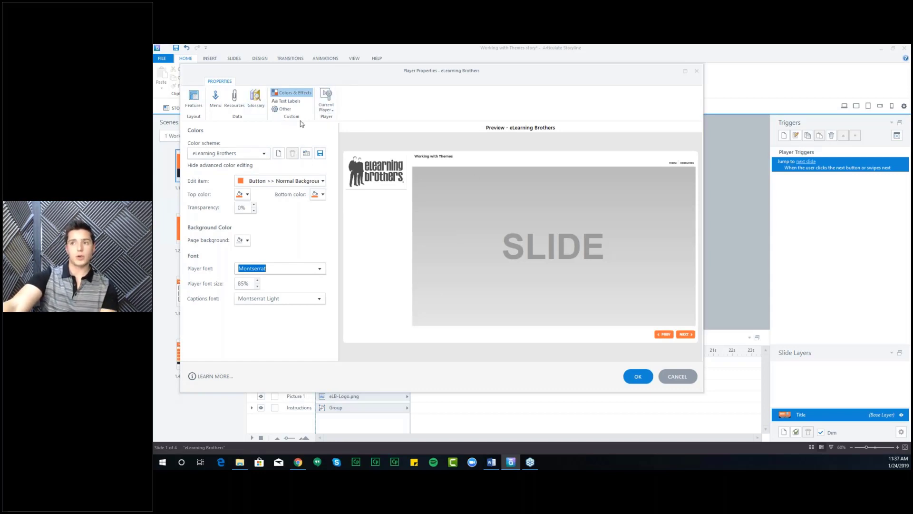
{"action": "left_click", "coordinate": [327, 102]}
{"action": "left_click", "coordinate": [340, 138]}
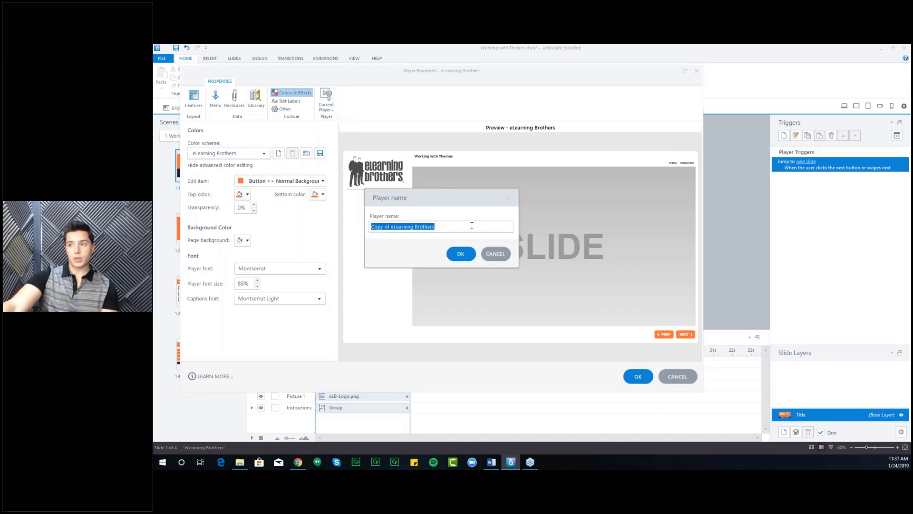
{"action": "left_click", "coordinate": [454, 255]}
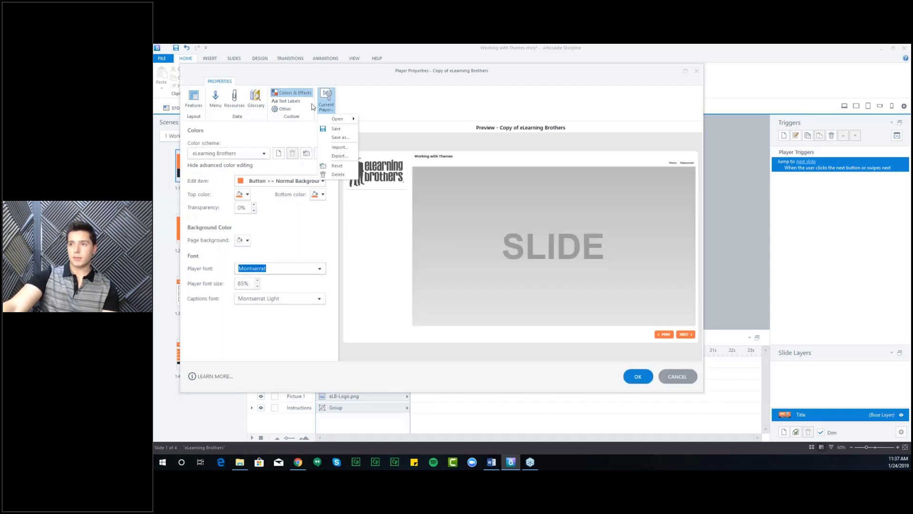
- View the export and import file dialogs for the current player, and cancel both
{"action": "left_click", "coordinate": [332, 113]}
{"action": "mouse_move", "coordinate": [335, 121]}
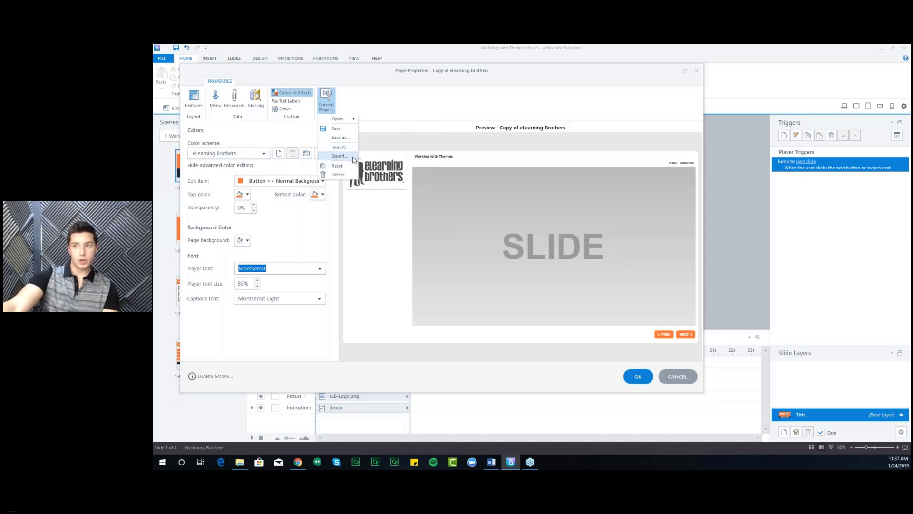
{"action": "left_click", "coordinate": [344, 157]}
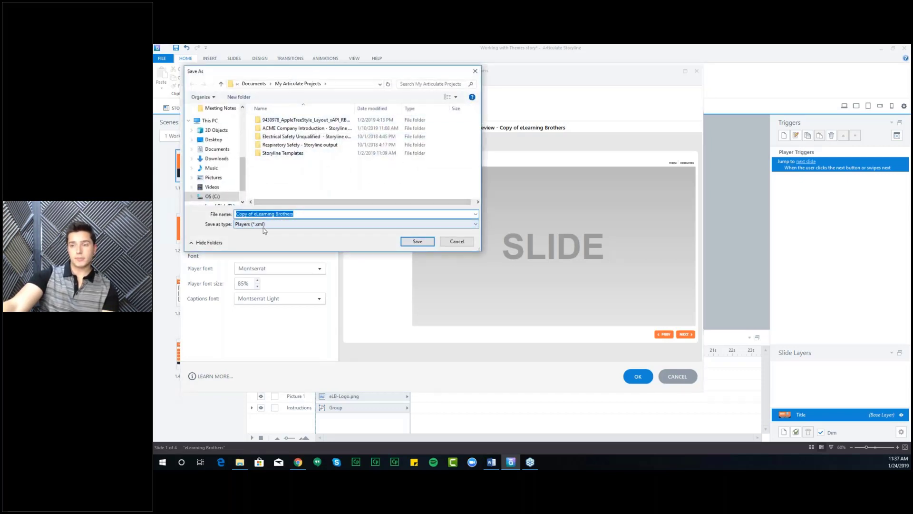
{"action": "left_click", "coordinate": [457, 243]}
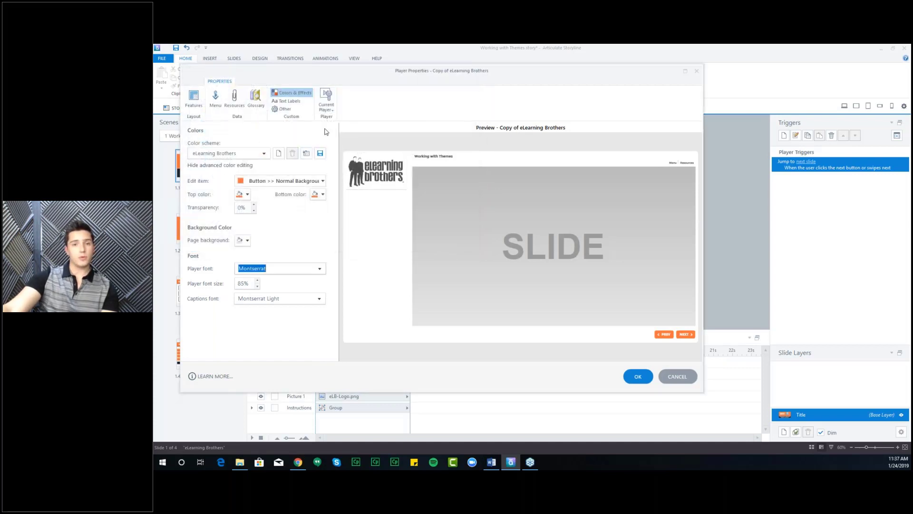
{"action": "left_click", "coordinate": [326, 111]}
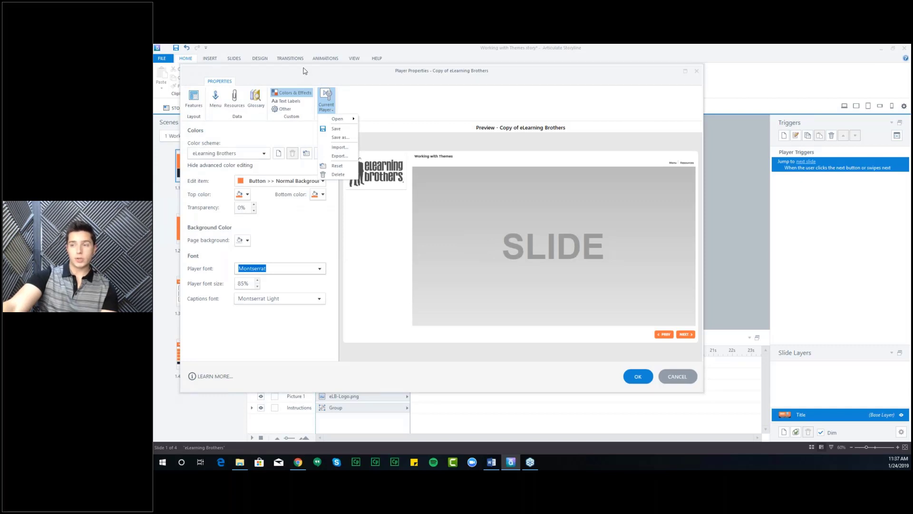
{"action": "left_click", "coordinate": [339, 147]}
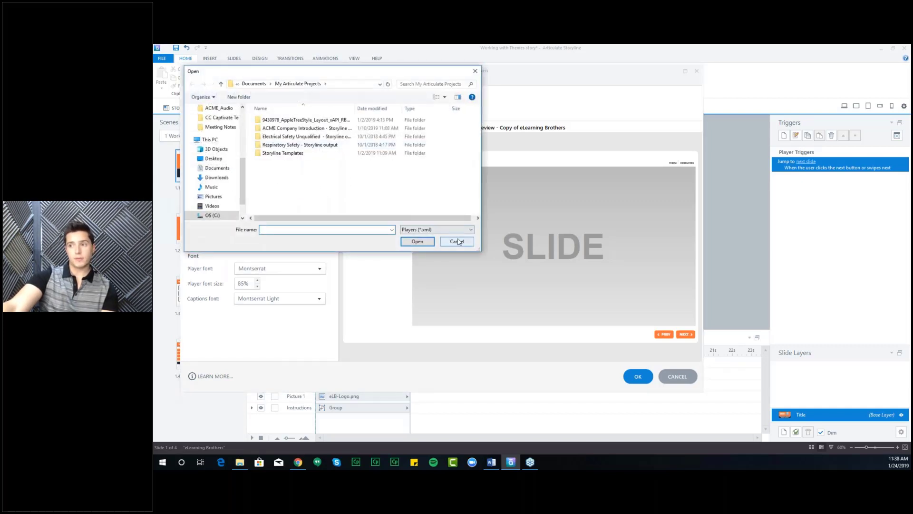
{"action": "left_click", "coordinate": [455, 239]}
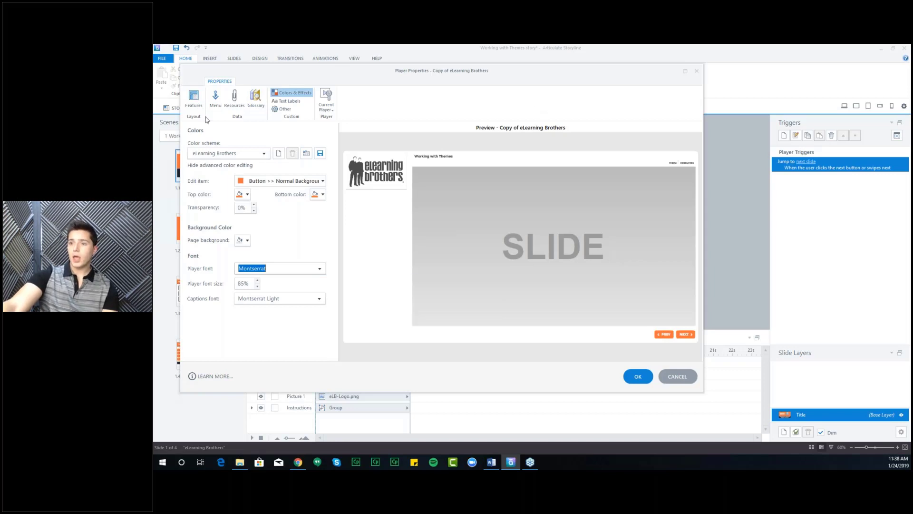
- Disable the Menu and Resources player tabs and the player title, and apply the player properties
{"action": "left_click", "coordinate": [192, 97]}
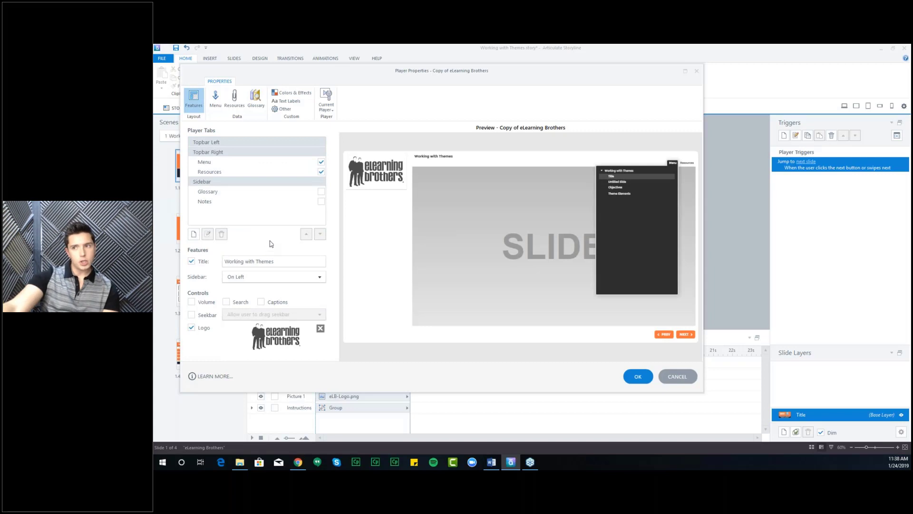
{"action": "left_click", "coordinate": [321, 162]}
{"action": "left_click", "coordinate": [321, 172]}
{"action": "left_click", "coordinate": [191, 261]}
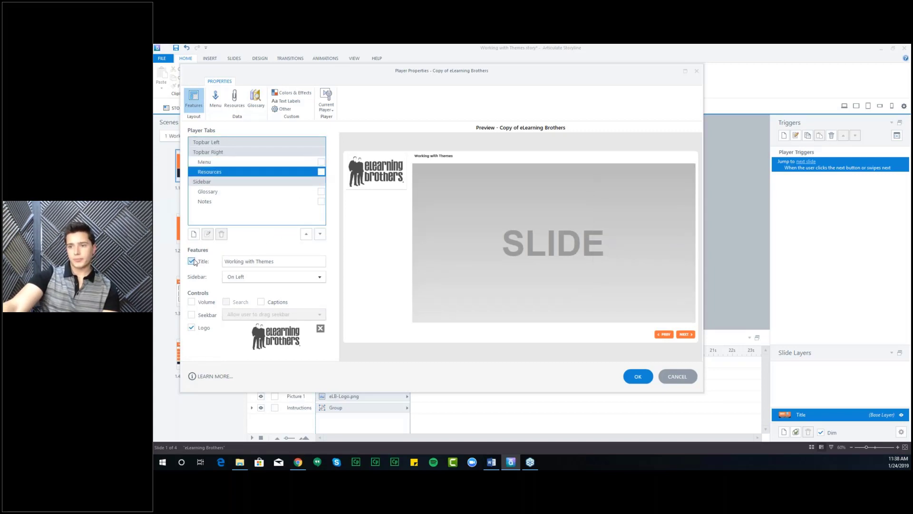
{"action": "left_click", "coordinate": [192, 327]}
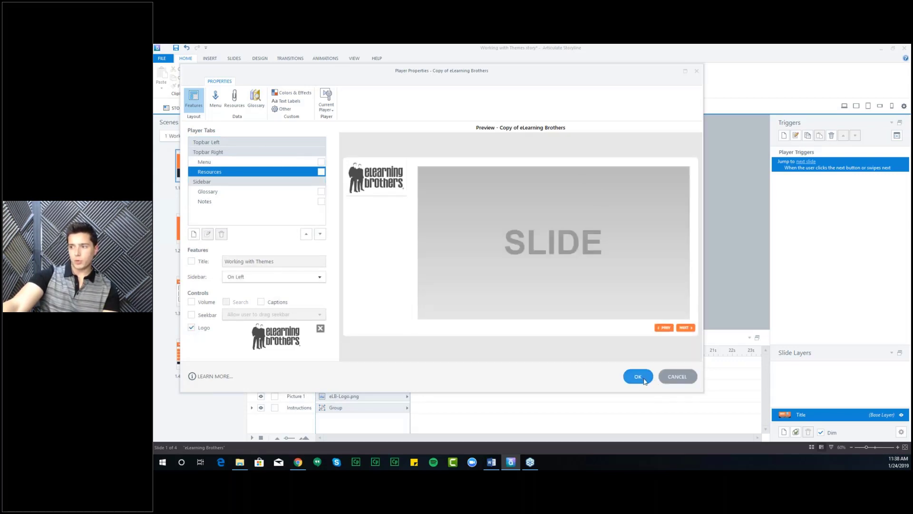
{"action": "left_click", "coordinate": [645, 380]}
- In Story View, turn off the Prev and Next buttons and swipe gestures for all four slides
{"action": "left_click", "coordinate": [184, 108]}
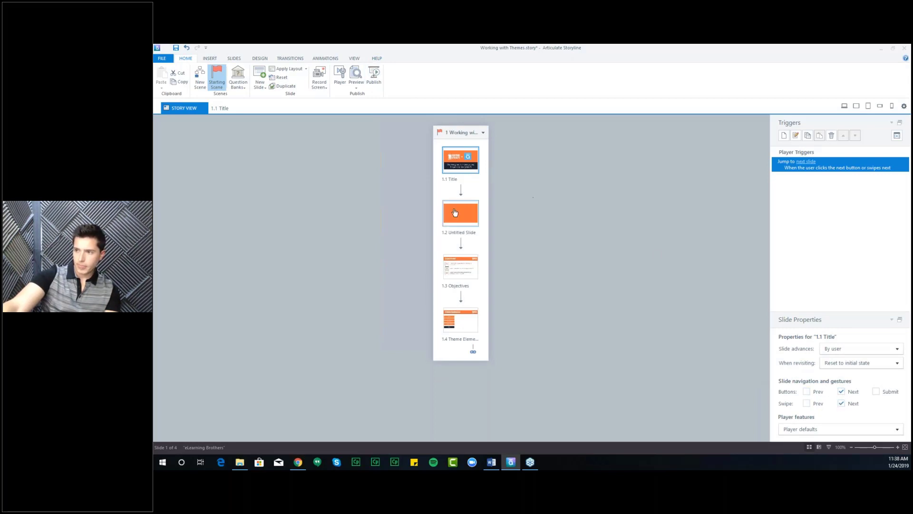
{"action": "left_click", "coordinate": [458, 315], "text": "shift"}
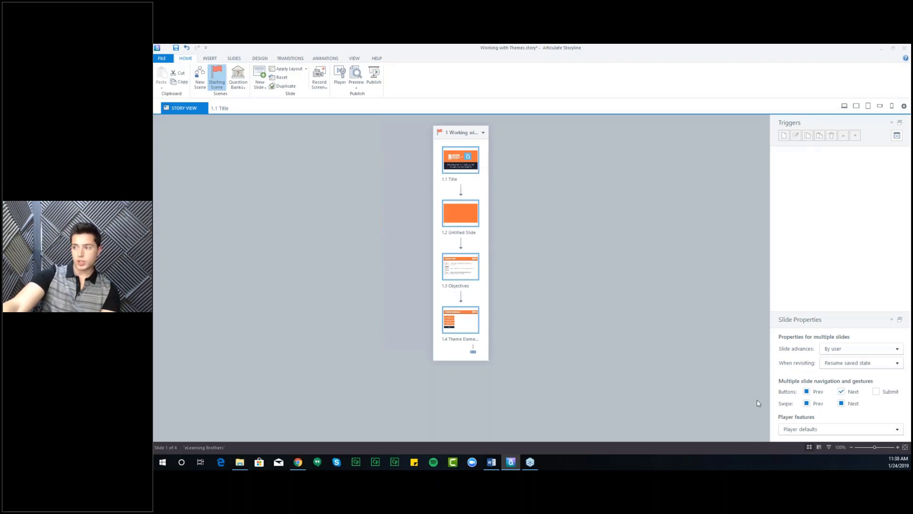
{"action": "left_click", "coordinate": [807, 392]}
{"action": "left_click", "coordinate": [807, 403]}
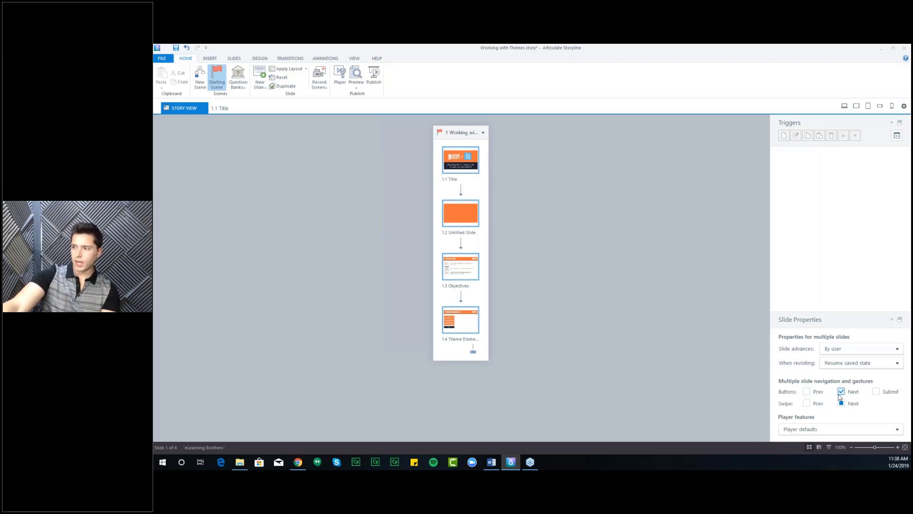
{"action": "left_click", "coordinate": [841, 392]}
{"action": "left_click", "coordinate": [841, 403]}
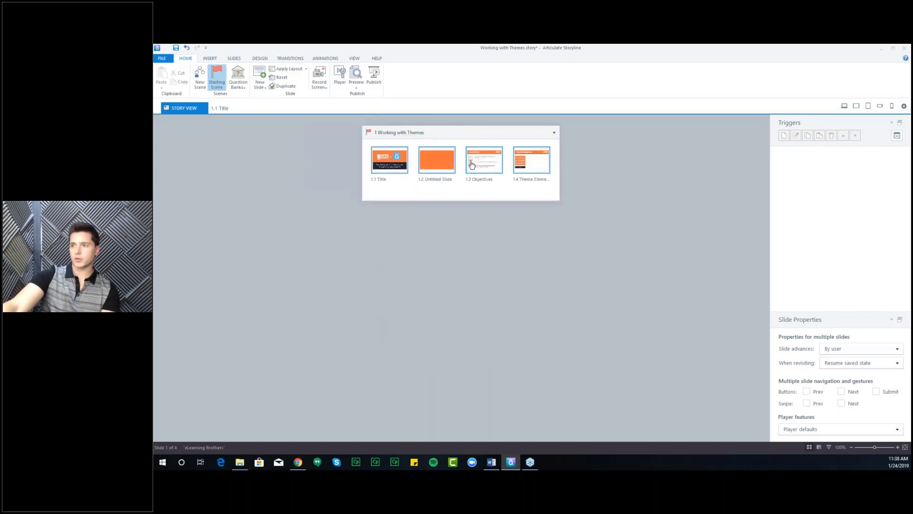